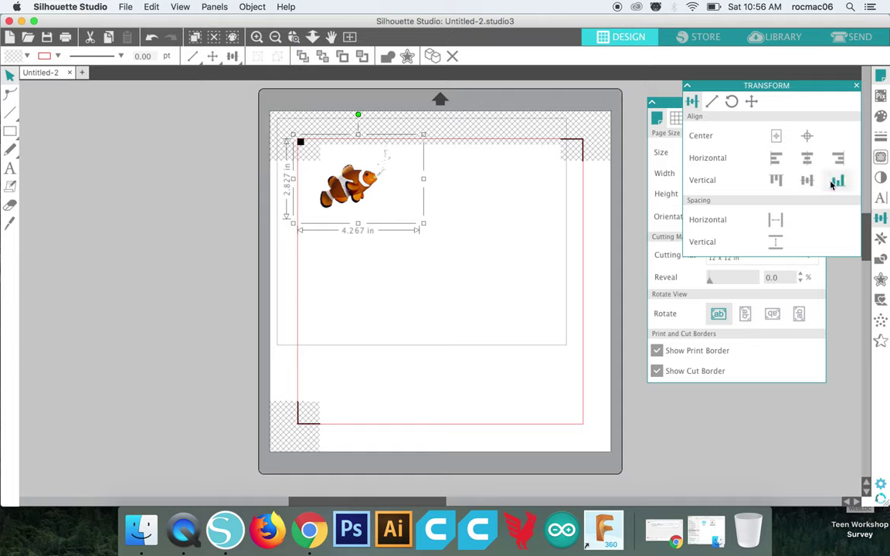
Step: Open the image tracing options
{"action": "left_click", "coordinate": [882, 158]}
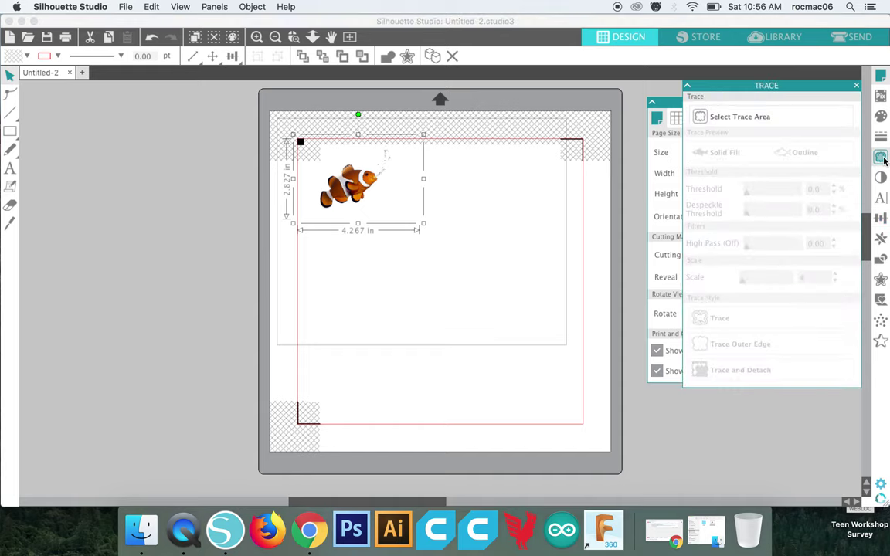
{"action": "left_click", "coordinate": [738, 118]}
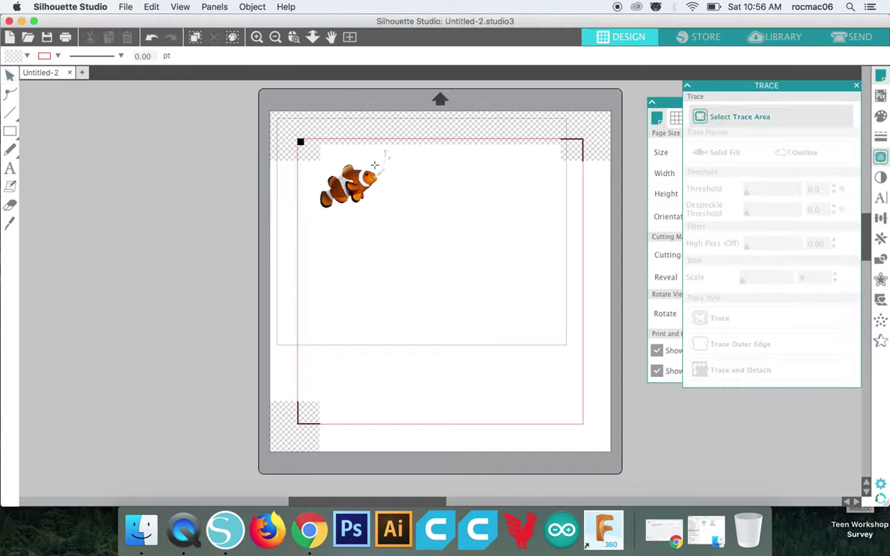
{"action": "mouse_move", "coordinate": [374, 160]}
{"action": "left_mouse_down"}
{"action": "mouse_move", "coordinate": [331, 165]}
{"action": "mouse_move", "coordinate": [292, 224]}
{"action": "left_mouse_up"}
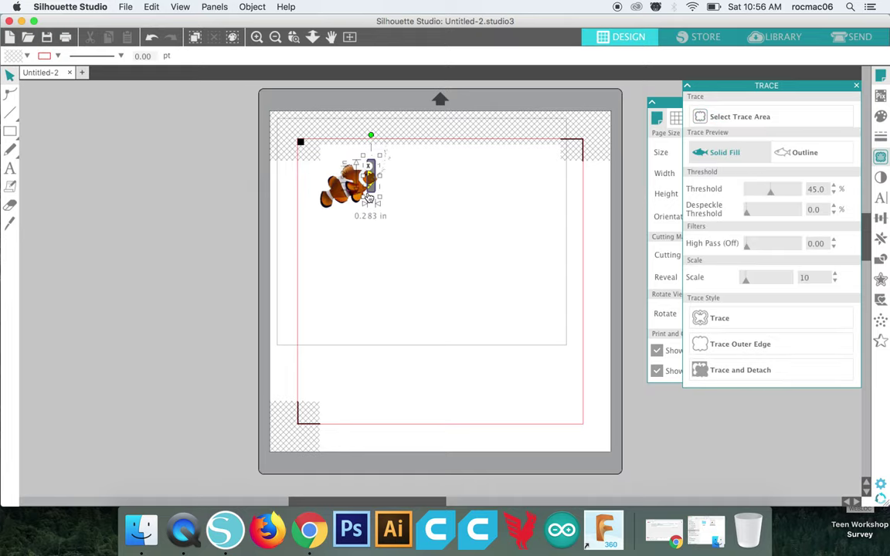
{"action": "left_click_drag", "start_coordinate": [367, 195], "coordinate": [309, 198]}
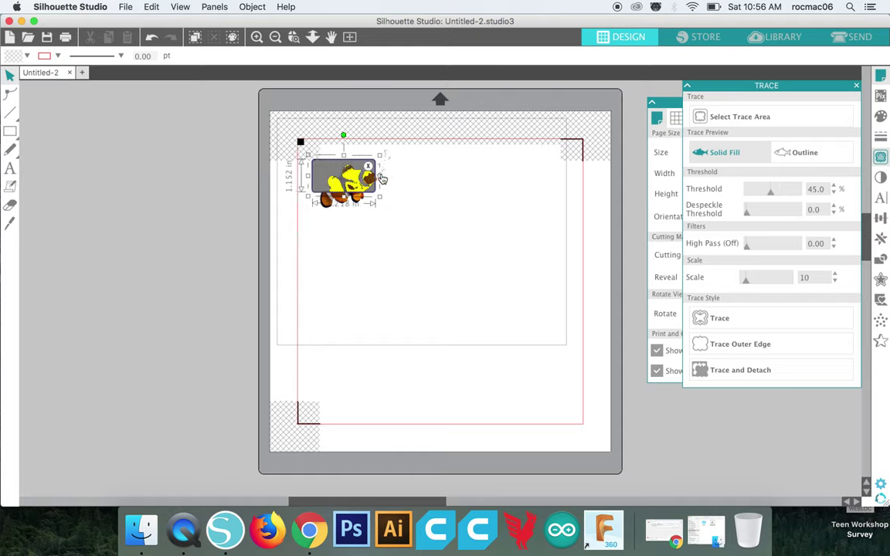
{"action": "left_click", "coordinate": [381, 179]}
{"action": "left_click", "coordinate": [381, 178]}
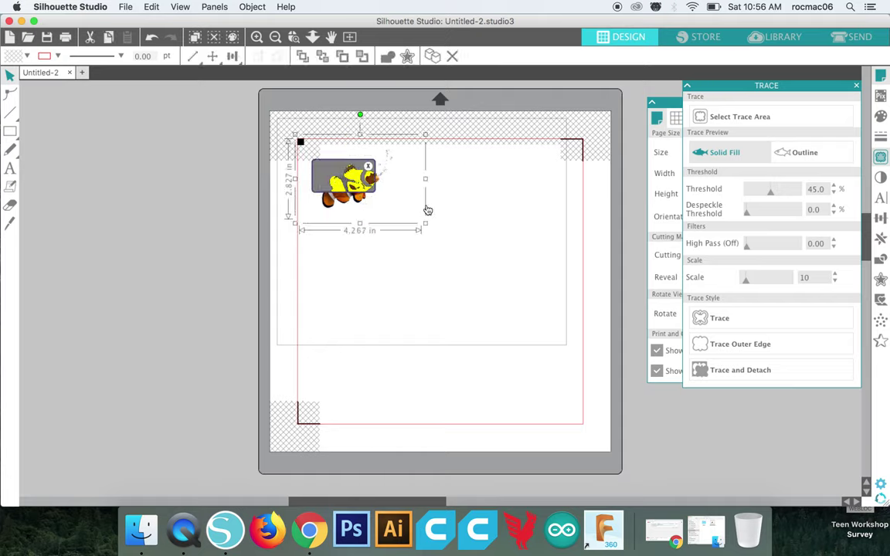
{"action": "key", "text": "super+z"}
{"action": "key", "text": "super+z"}
{"action": "key", "text": "super+z"}
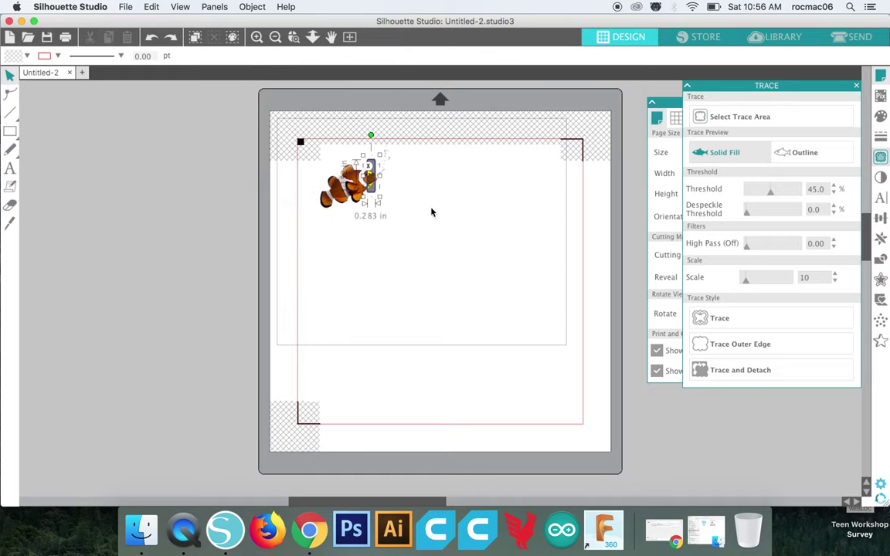
{"action": "key", "text": "super+z"}
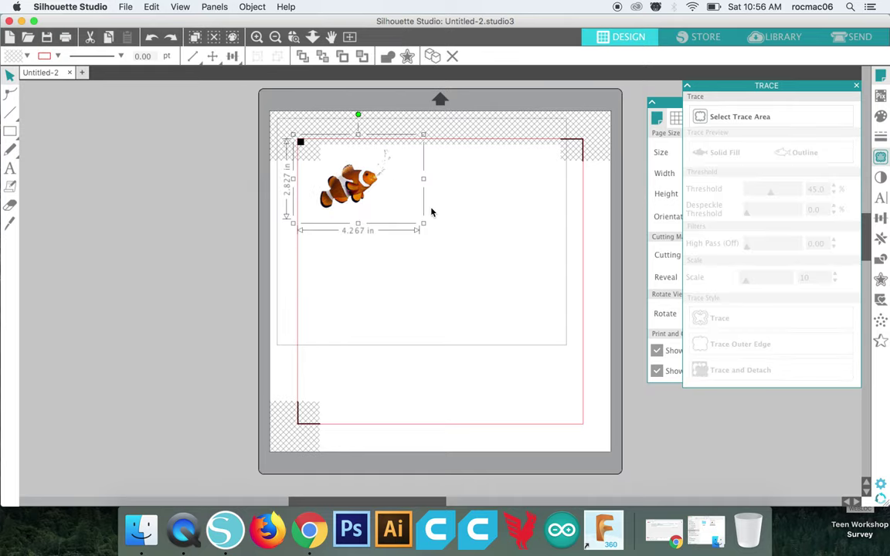
Step: Mark a trace area about 2.5 by 2.0 in around the clownfish, then trace and detach it with a 100% threshold
{"action": "left_click", "coordinate": [734, 118]}
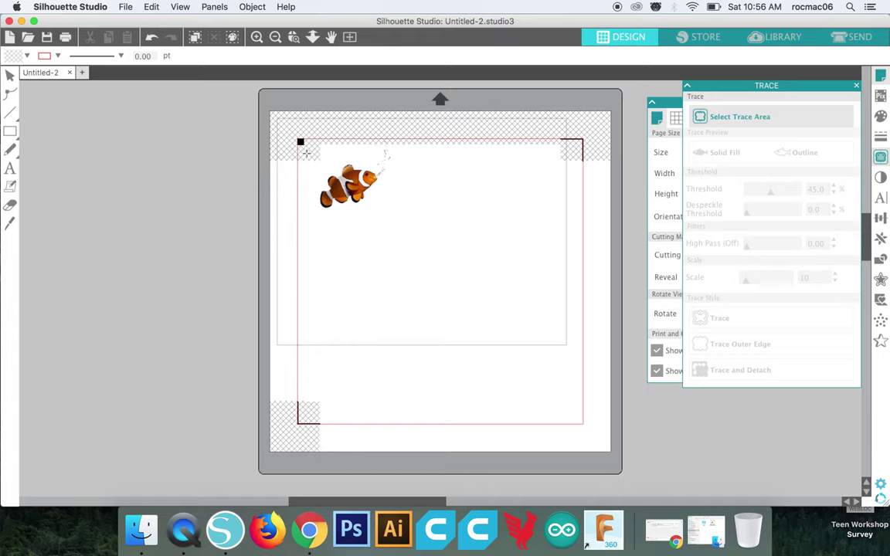
{"action": "mouse_move", "coordinate": [306, 153]}
{"action": "left_mouse_down"}
{"action": "mouse_move", "coordinate": [341, 223]}
{"action": "mouse_move", "coordinate": [378, 208]}
{"action": "left_mouse_up"}
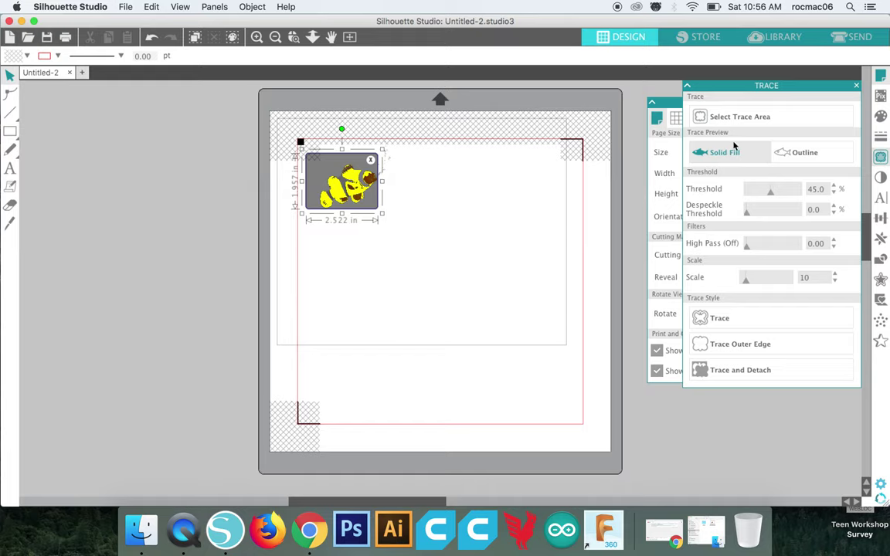
{"action": "left_click_drag", "start_coordinate": [770, 191], "coordinate": [800, 190]}
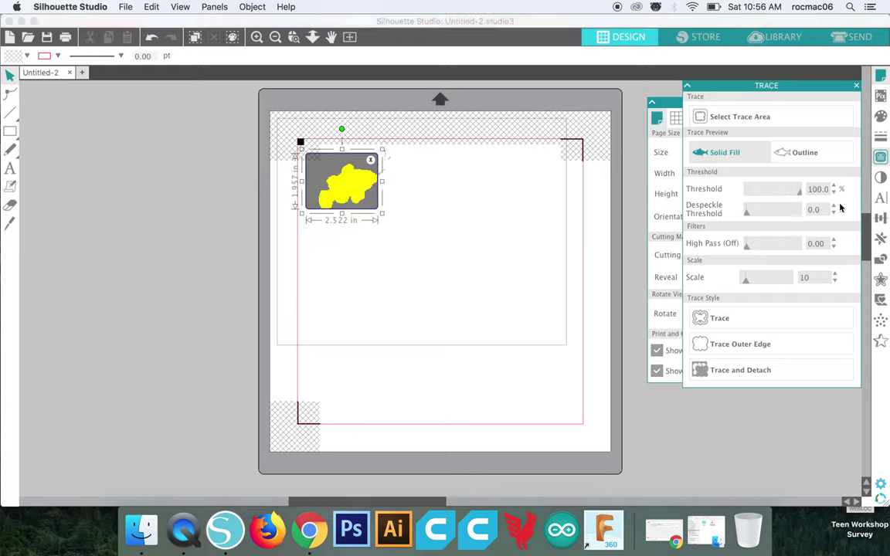
{"action": "left_click", "coordinate": [735, 373]}
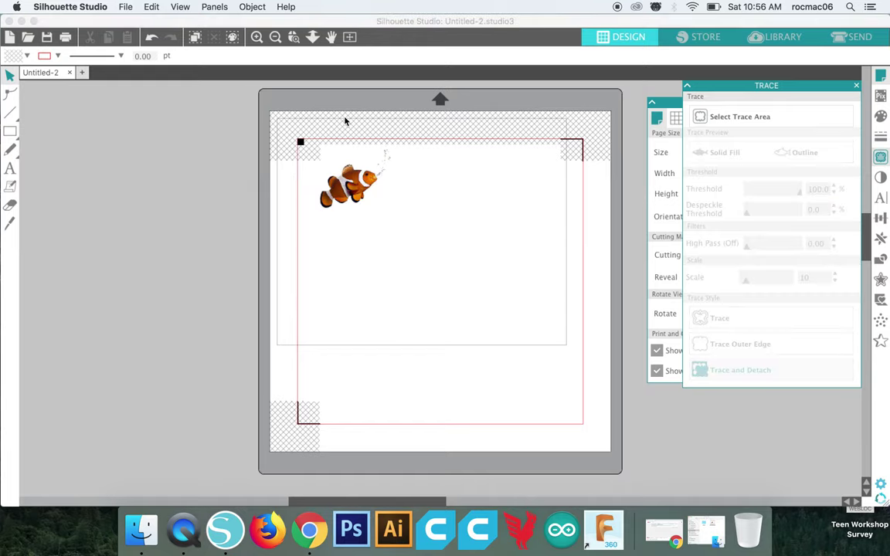
Step: Move the detached clownfish off the cutting mat and delete the leftover image with the bubbles
{"action": "left_click_drag", "start_coordinate": [342, 184], "coordinate": [193, 272]}
{"action": "left_click", "coordinate": [378, 172]}
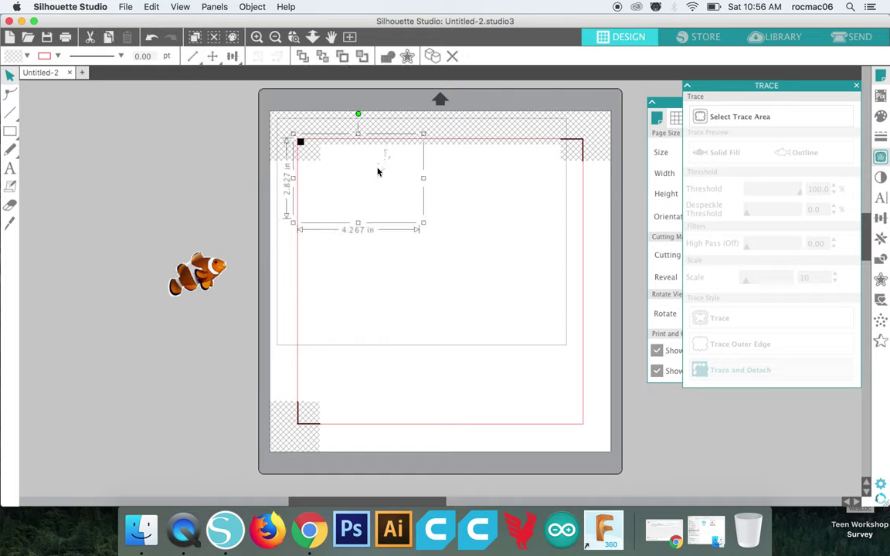
{"action": "key", "text": "Delete"}
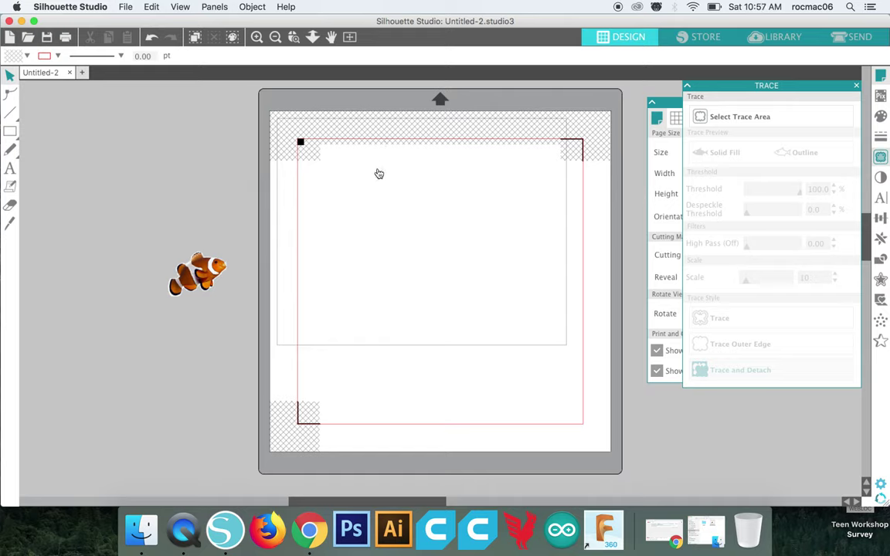
Step: Return the clownfish to the page and align it to the left and top of the cut border
{"action": "left_click", "coordinate": [228, 276]}
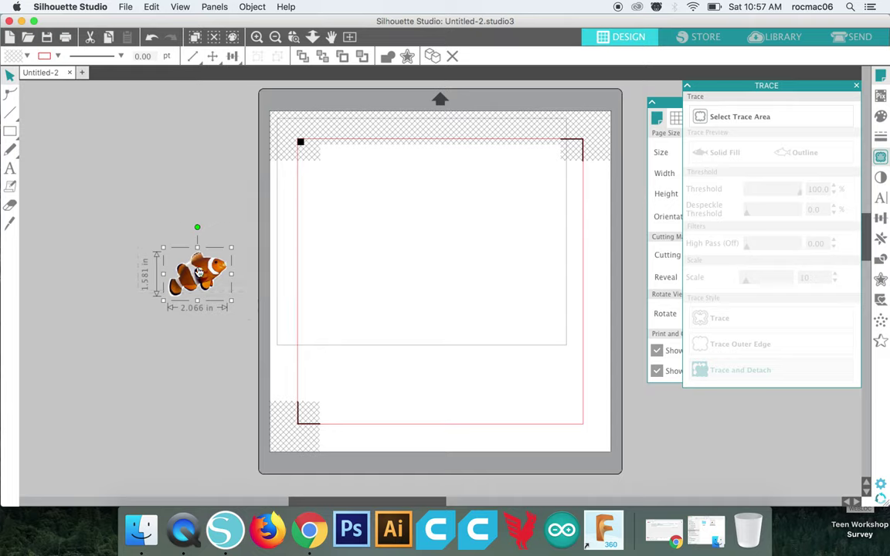
{"action": "left_click_drag", "start_coordinate": [208, 271], "coordinate": [365, 176]}
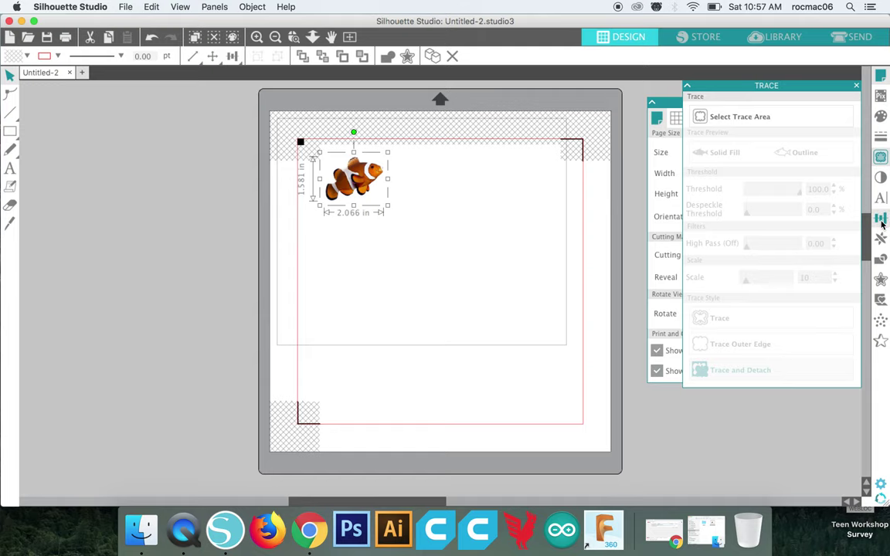
{"action": "left_click", "coordinate": [776, 158]}
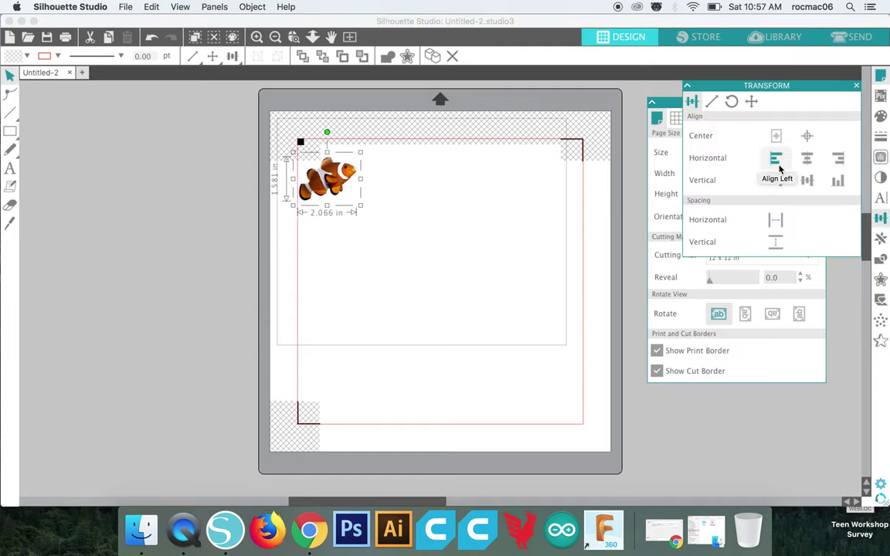
{"action": "left_click", "coordinate": [776, 180]}
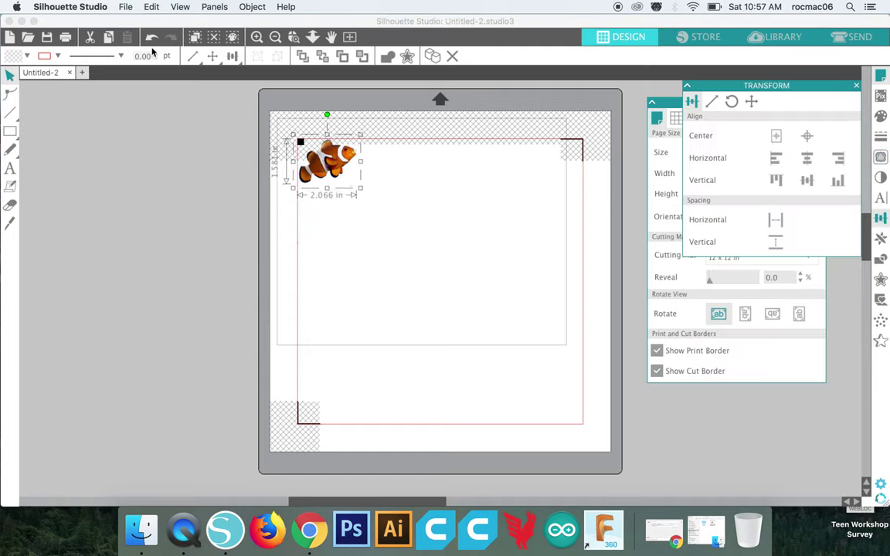
Step: Zoom in on the clownfish to examine its detached edges
{"action": "left_click", "coordinate": [257, 38]}
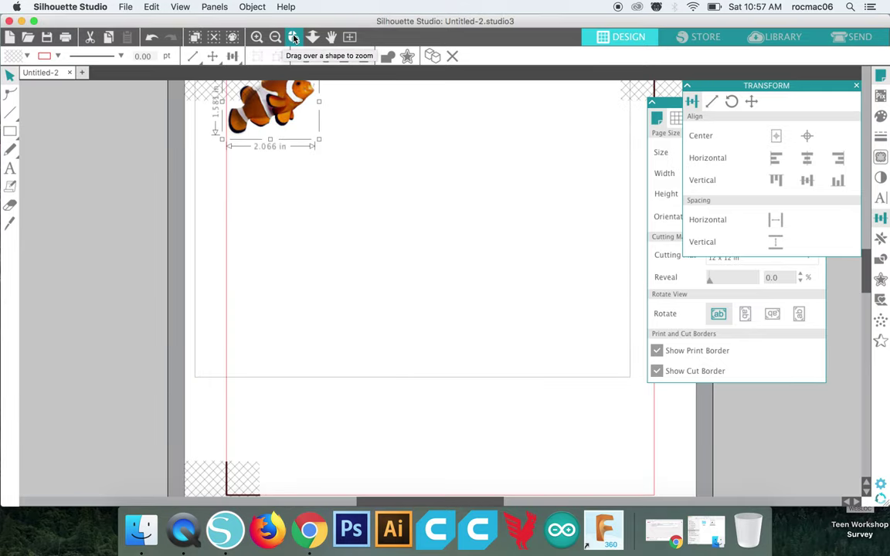
{"action": "left_click", "coordinate": [293, 37]}
{"action": "left_click", "coordinate": [320, 146]}
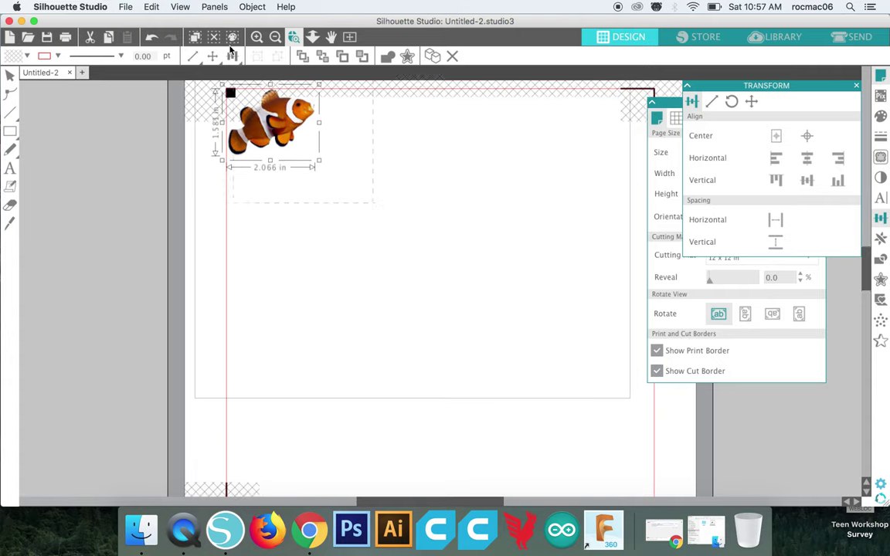
{"action": "left_click", "coordinate": [179, 129]}
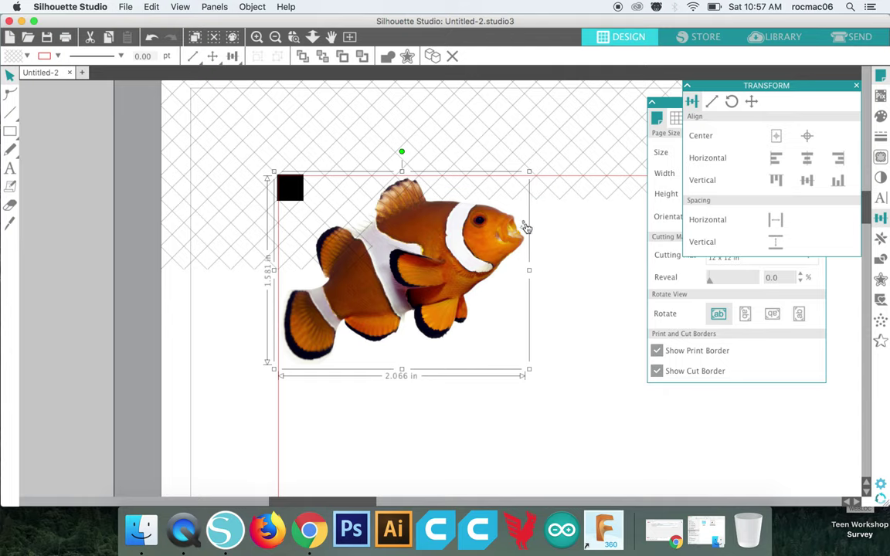
{"action": "left_click", "coordinate": [12, 206]}
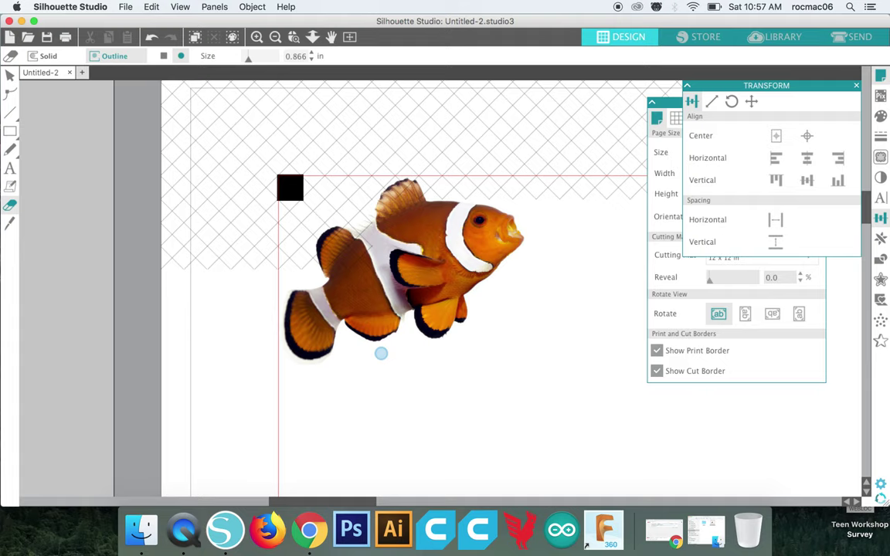
{"action": "left_click", "coordinate": [10, 77]}
{"action": "left_click", "coordinate": [427, 249]}
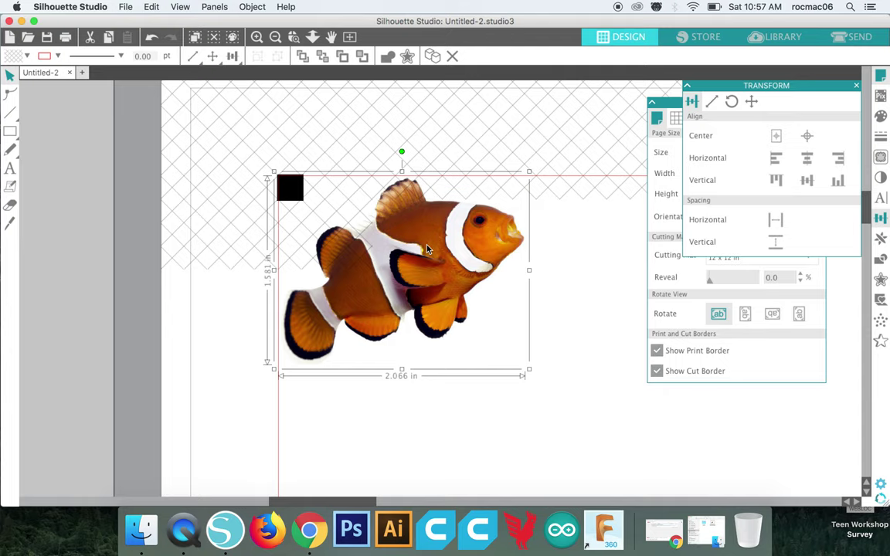
{"action": "left_click_drag", "start_coordinate": [427, 248], "coordinate": [178, 266]}
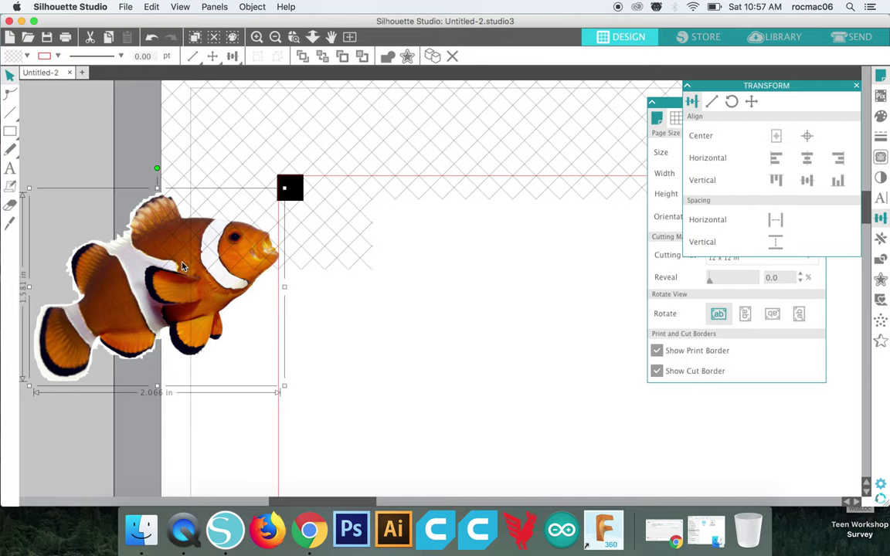
{"action": "left_click", "coordinate": [146, 7]}
{"action": "left_click", "coordinate": [160, 22]}
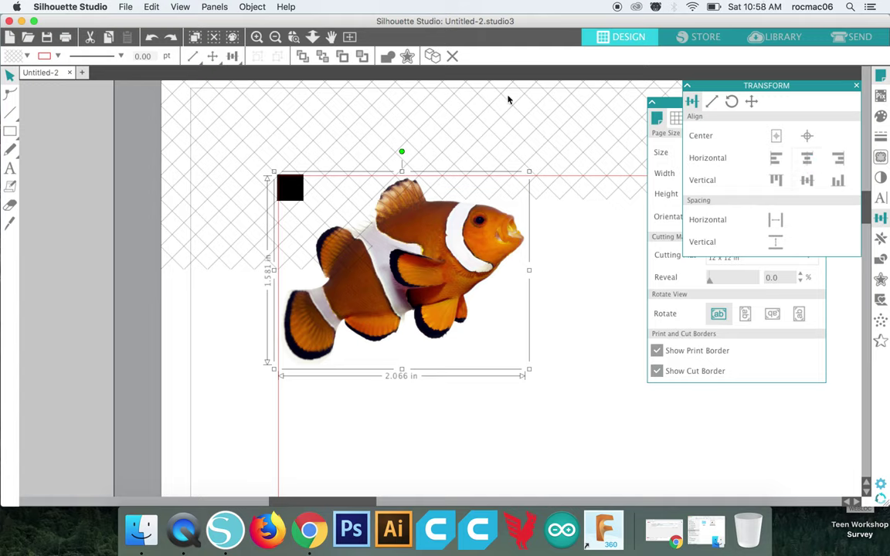
Step: Close the alignment options and apply an offset outline 0.100 in around the clownfish
{"action": "left_click", "coordinate": [687, 88]}
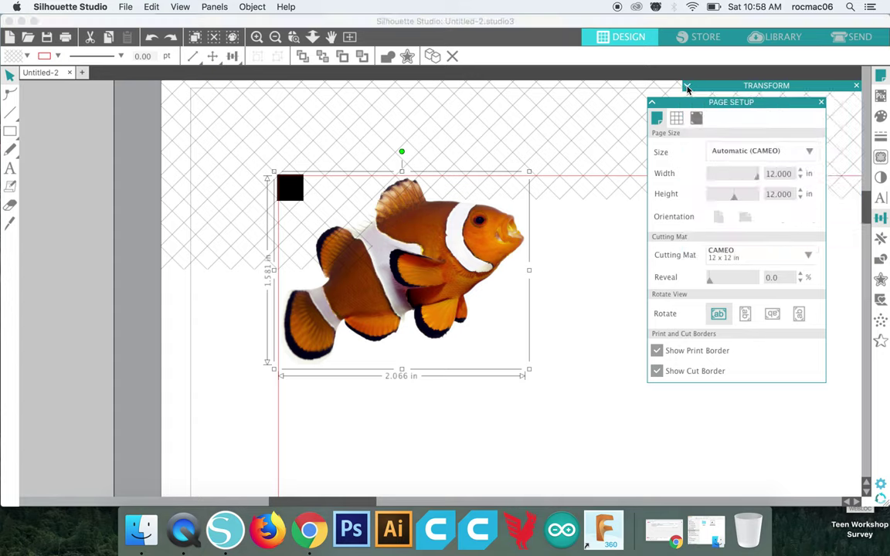
{"action": "left_click", "coordinate": [856, 87]}
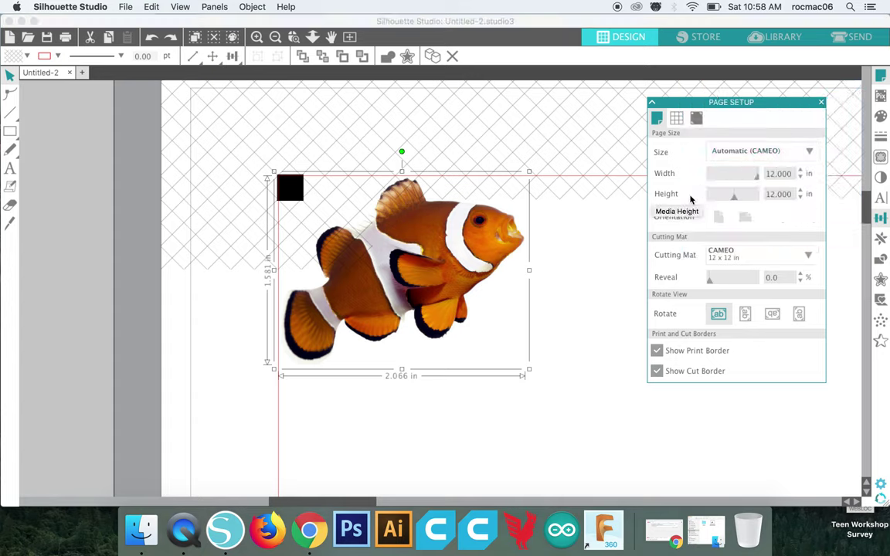
{"action": "left_click", "coordinate": [881, 279]}
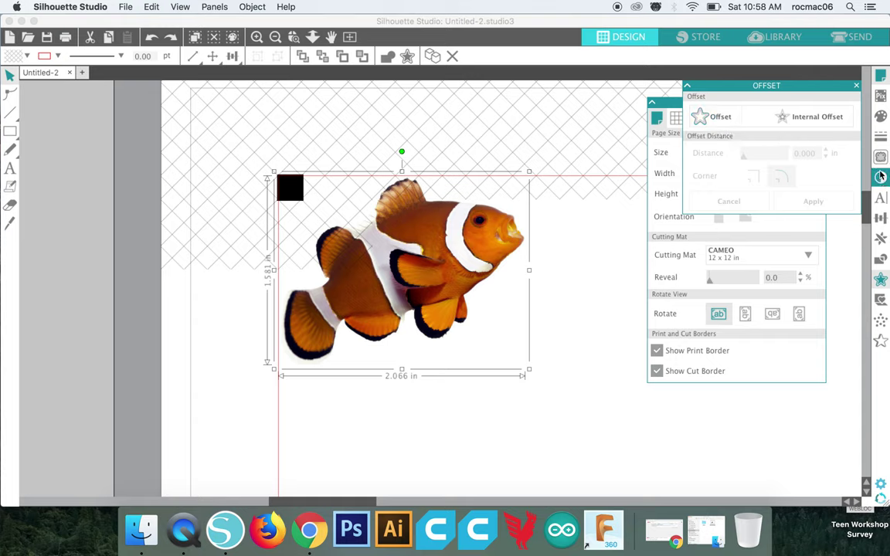
{"action": "left_click", "coordinate": [723, 118]}
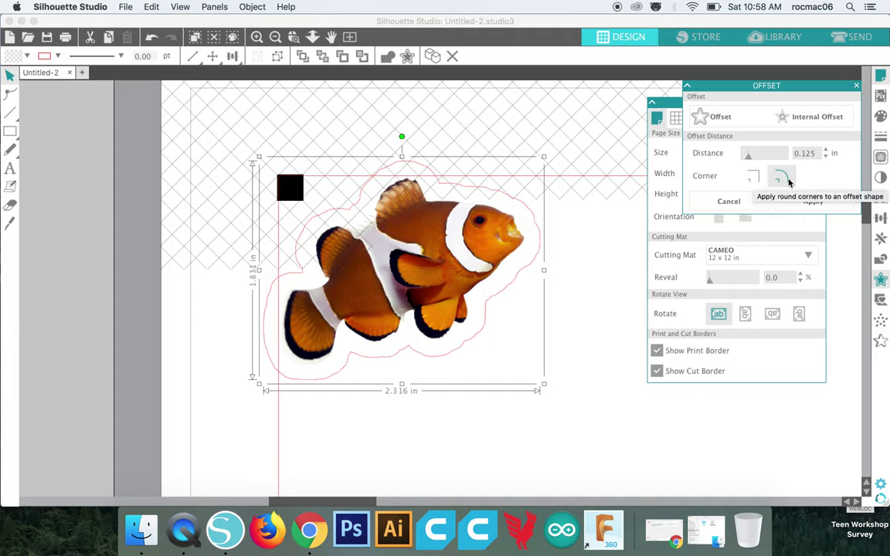
{"action": "left_click", "coordinate": [826, 157]}
{"action": "left_click", "coordinate": [826, 157]}
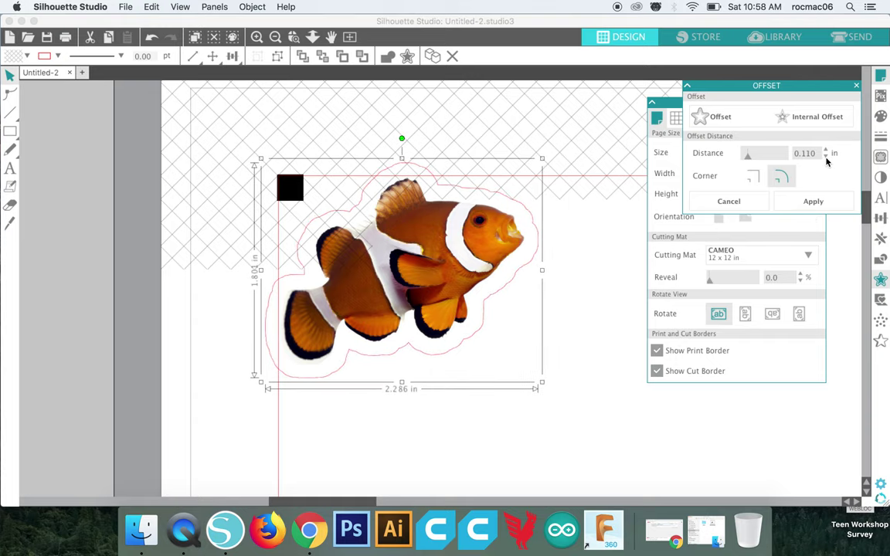
{"action": "left_click", "coordinate": [826, 157]}
{"action": "left_click", "coordinate": [826, 158]}
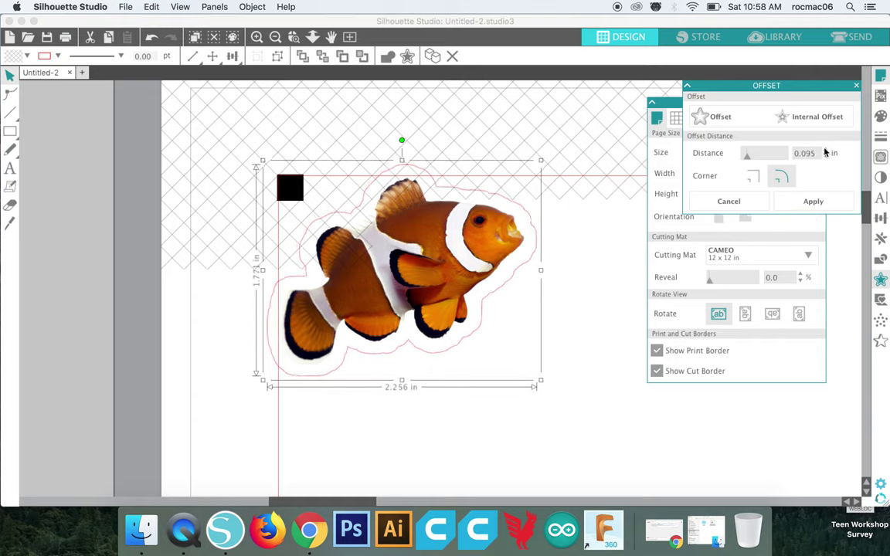
{"action": "left_click", "coordinate": [825, 150]}
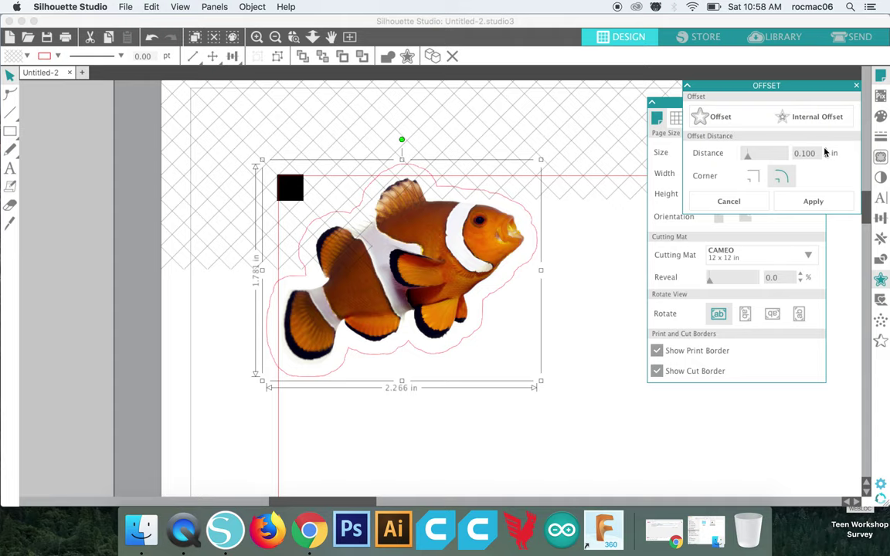
{"action": "left_click", "coordinate": [842, 202]}
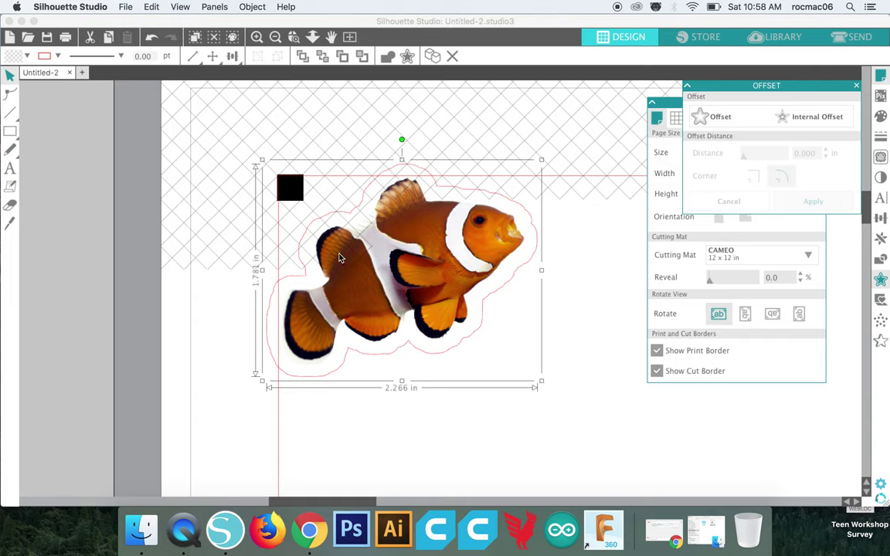
Step: Group the clownfish image with its offset outline
{"action": "left_click", "coordinate": [320, 237]}
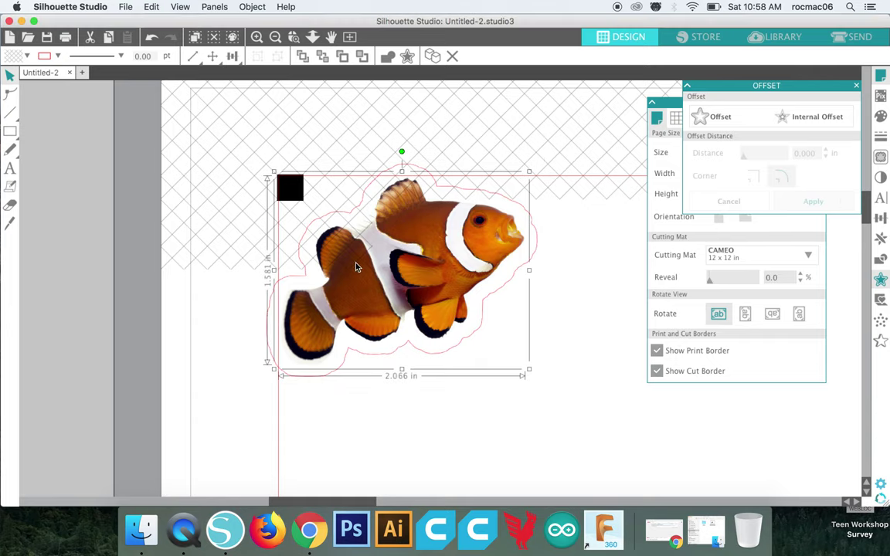
{"action": "left_click", "coordinate": [309, 231]}
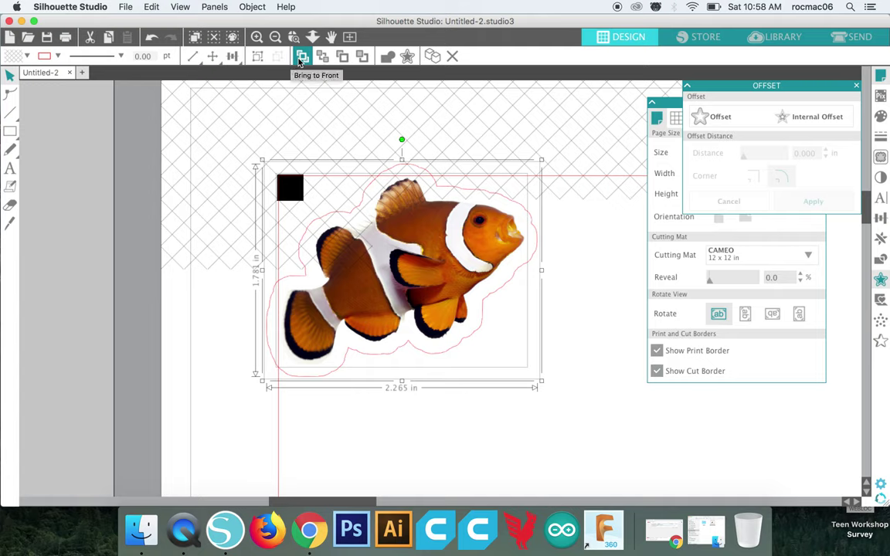
{"action": "left_click", "coordinate": [258, 61]}
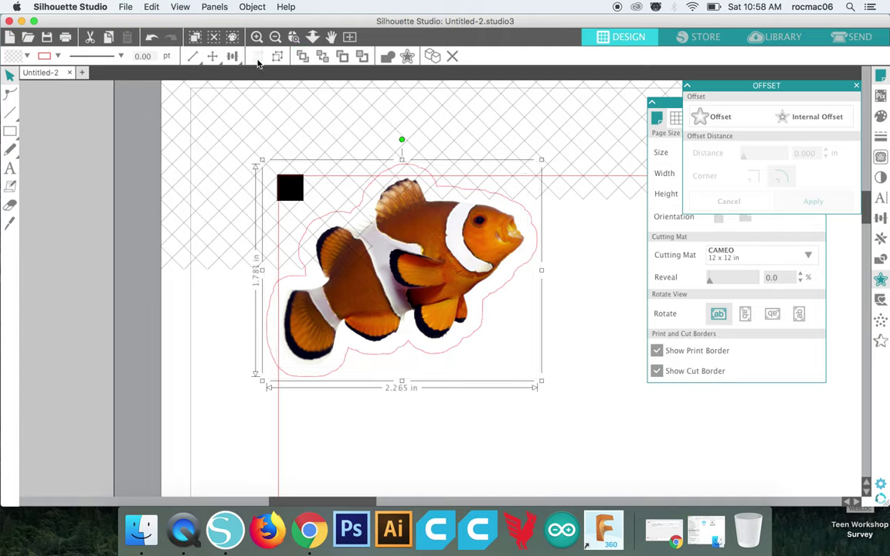
Step: Move the grouped clownfish and offset outline together, and align the group to the left and top of the cut border
{"action": "left_click_drag", "start_coordinate": [361, 202], "coordinate": [466, 288]}
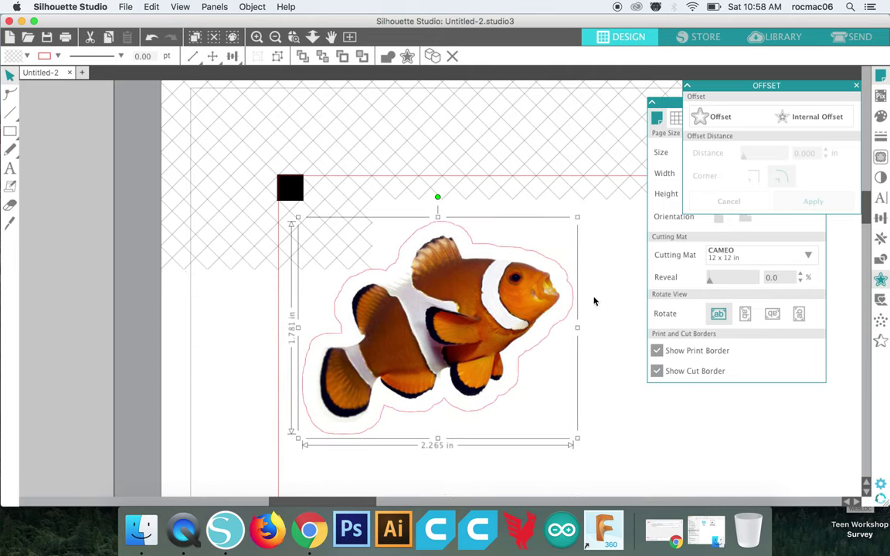
{"action": "left_click", "coordinate": [880, 217]}
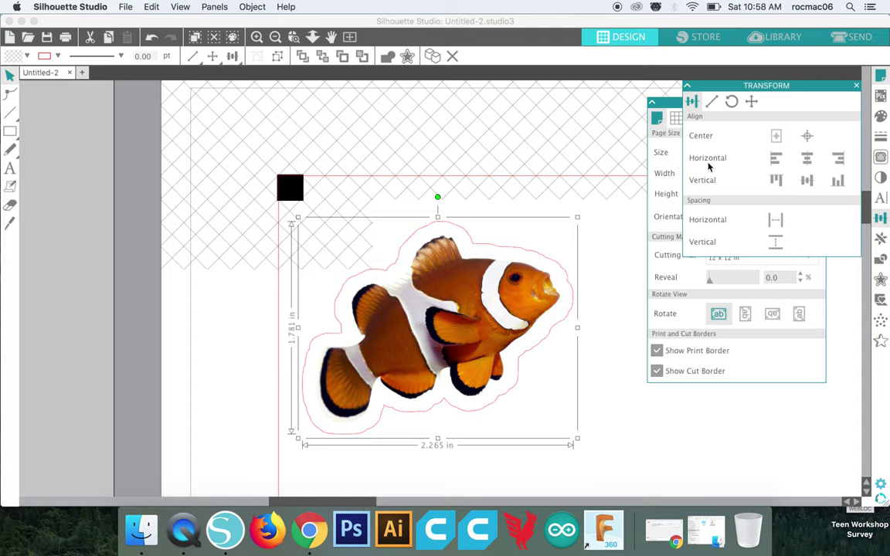
{"action": "left_click", "coordinate": [775, 159]}
{"action": "left_click", "coordinate": [776, 180]}
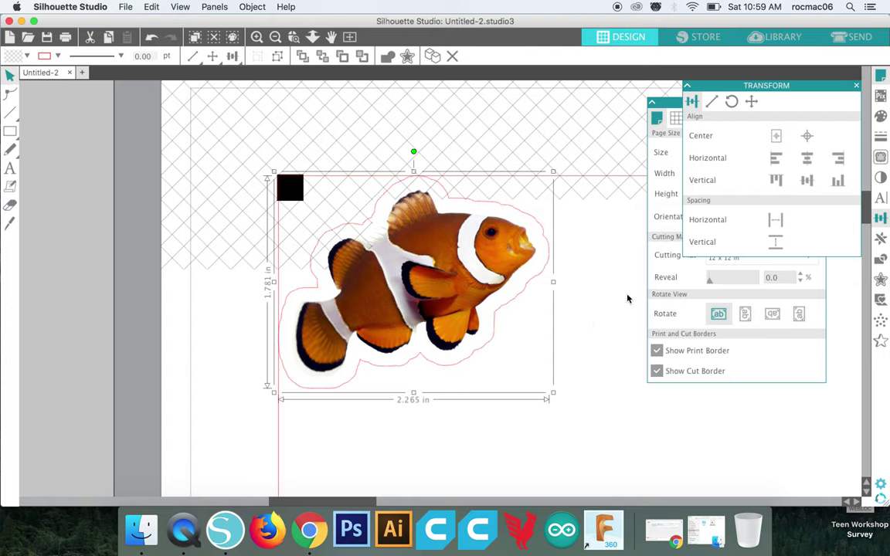
{"action": "left_click", "coordinate": [520, 104]}
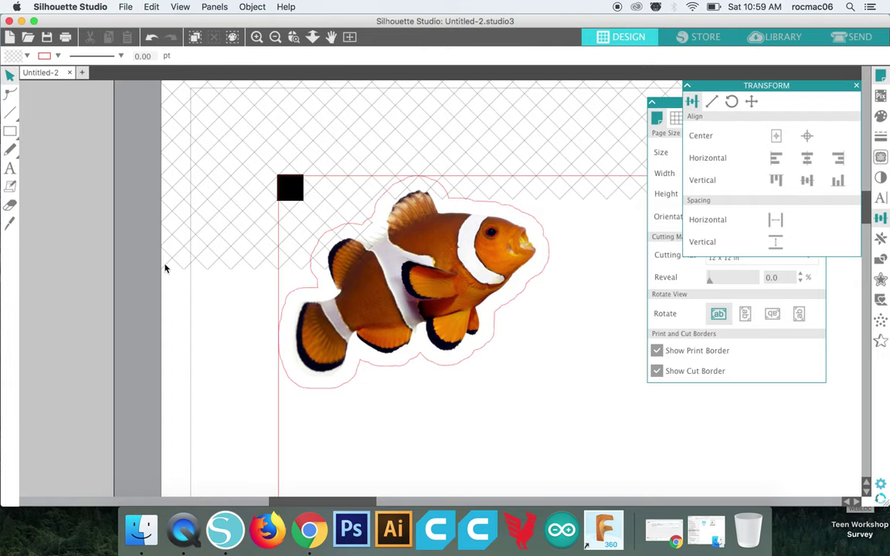
Step: Open the print settings and examine the option categories offered for the EPSON Artisan 1430
{"action": "left_click", "coordinate": [126, 7]}
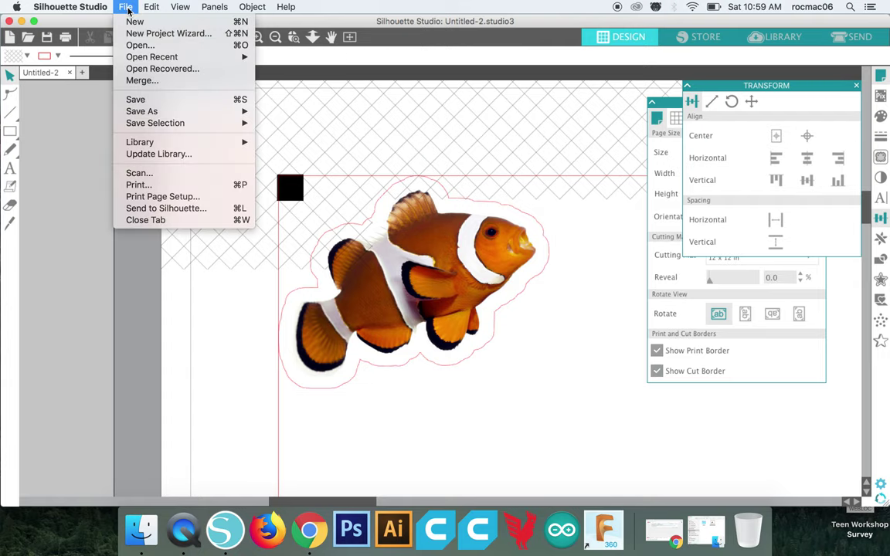
{"action": "left_click", "coordinate": [136, 187]}
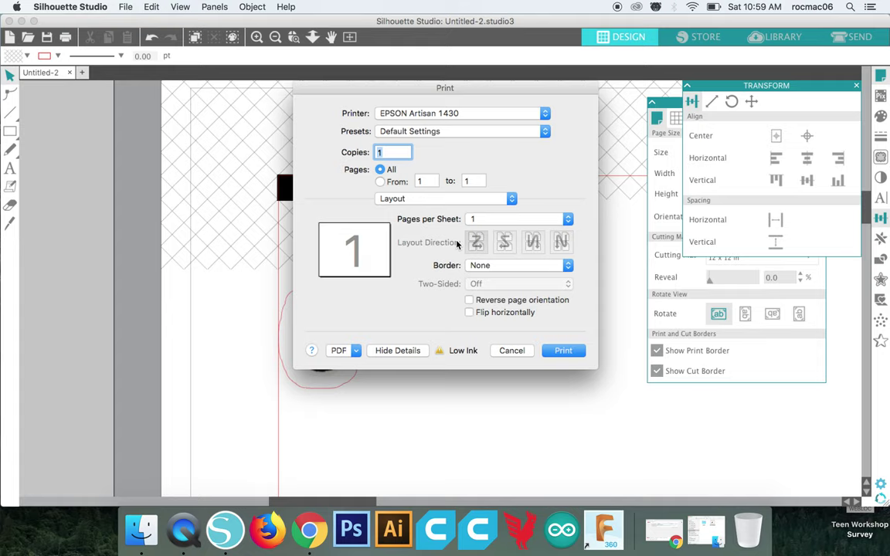
{"action": "left_click", "coordinate": [514, 198]}
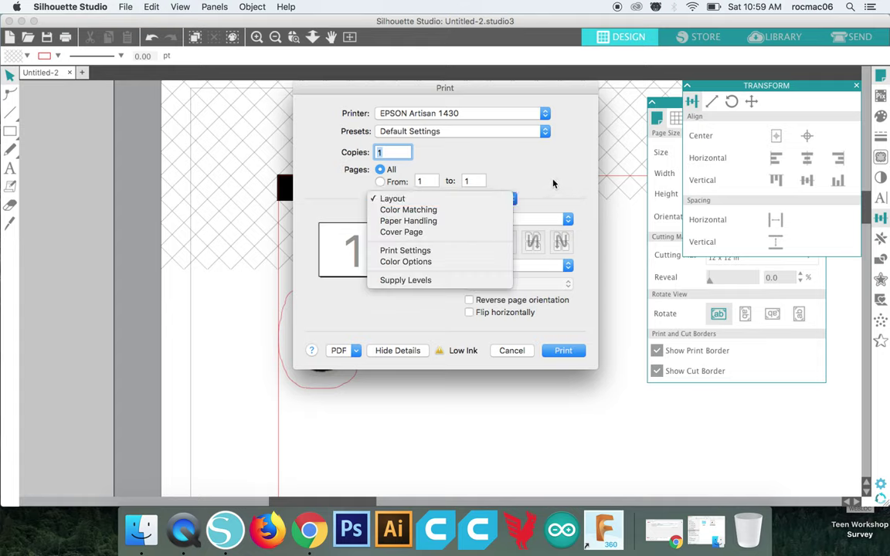
{"action": "left_click", "coordinate": [498, 182]}
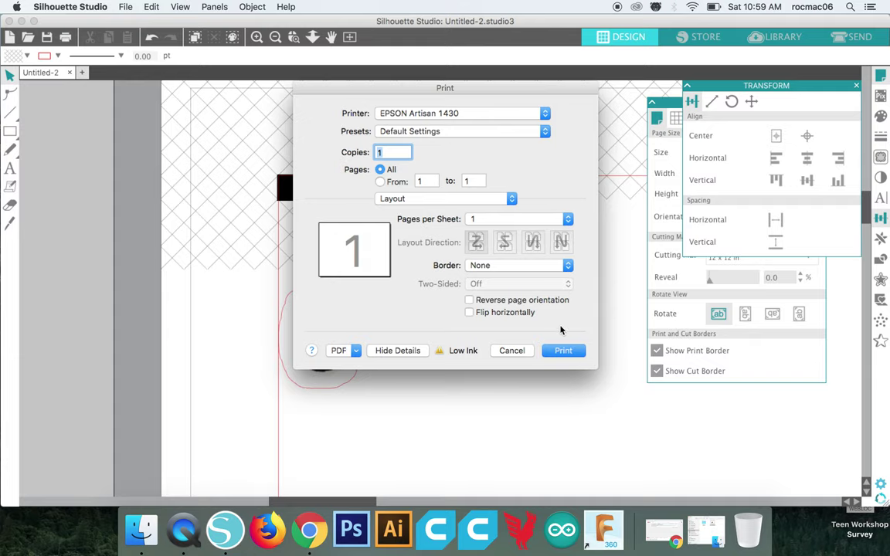
Step: Choose the RICOH Aficio MP C305 printer, examine its media type and paper feed options, and cancel the print job
{"action": "left_click", "coordinate": [444, 113]}
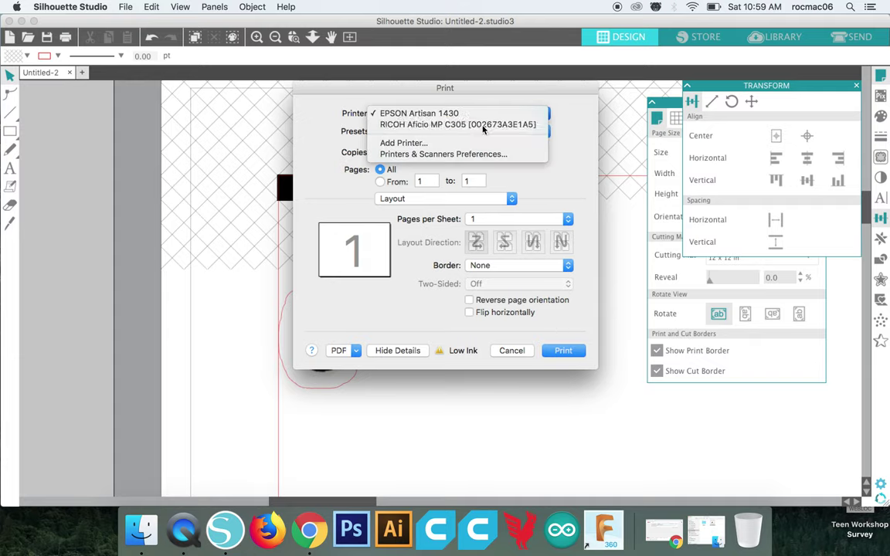
{"action": "left_click", "coordinate": [483, 126]}
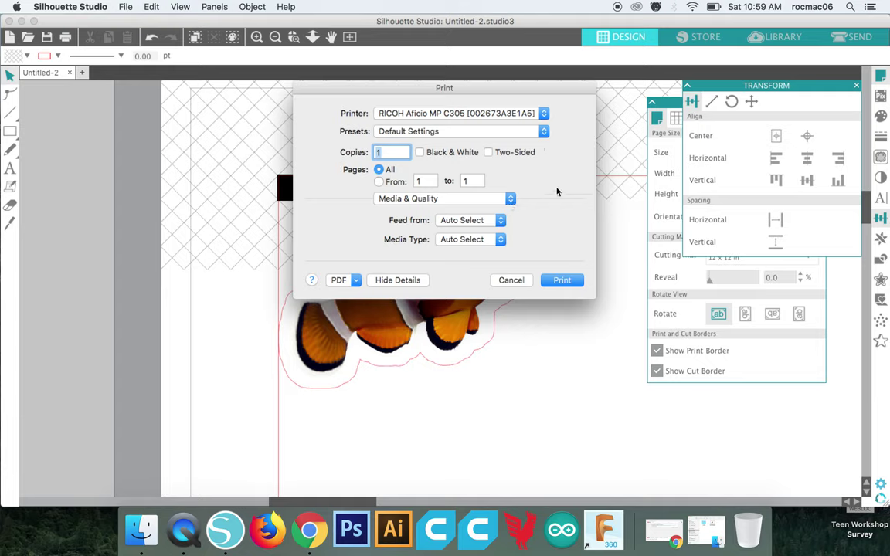
{"action": "left_click", "coordinate": [464, 240]}
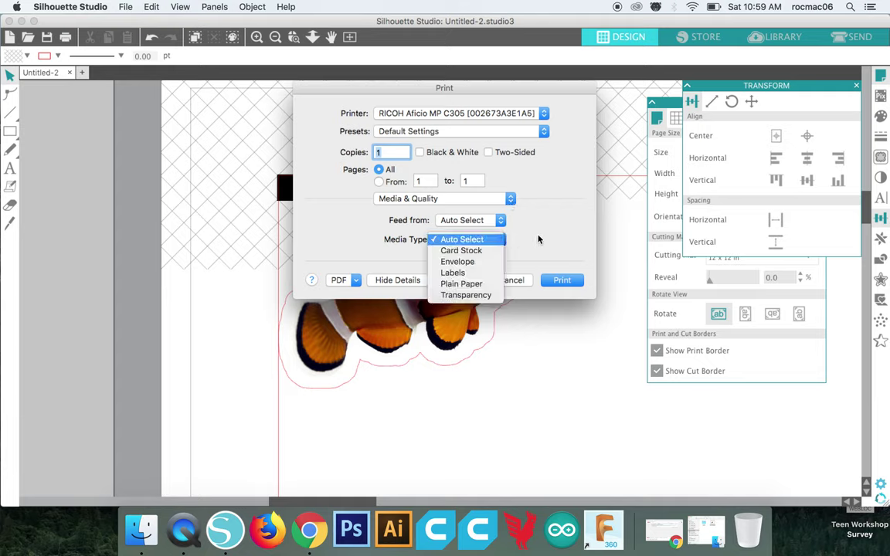
{"action": "left_click", "coordinate": [538, 240]}
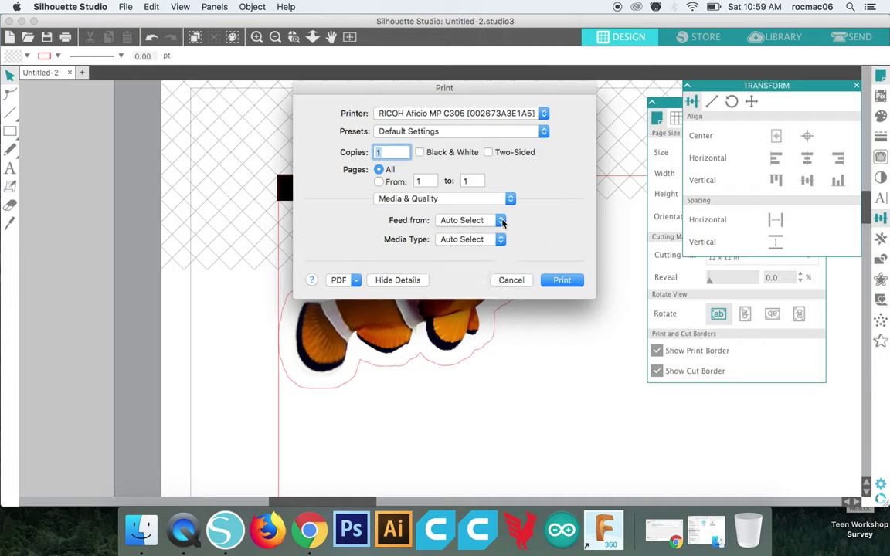
{"action": "left_click", "coordinate": [503, 222]}
{"action": "left_click", "coordinate": [513, 281]}
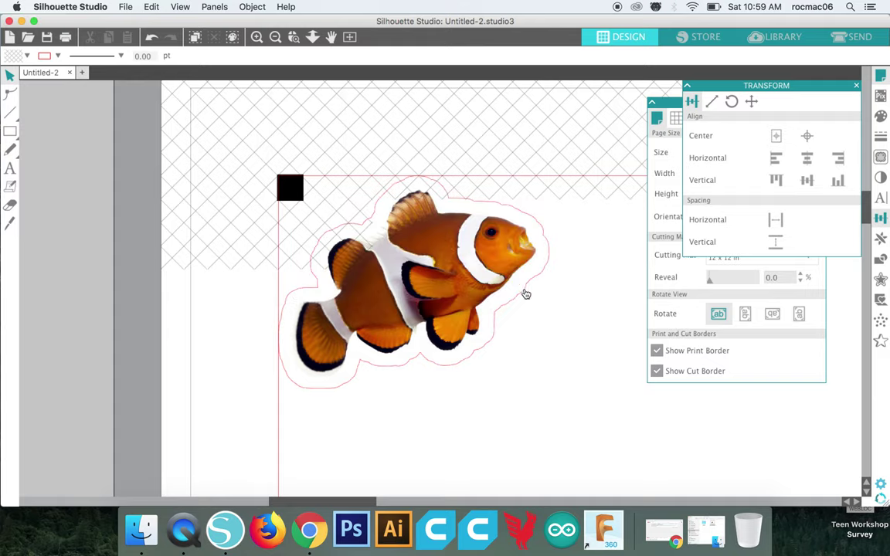
Step: Go to the cut setup and set the design to Cut Edge, keeping Sticker Paper, White as the material
{"action": "left_click", "coordinate": [857, 37]}
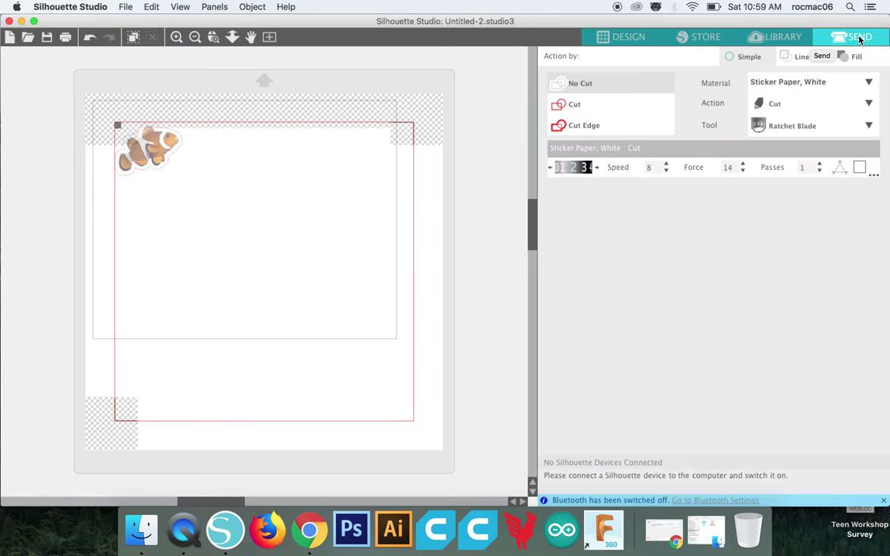
{"action": "left_click", "coordinate": [592, 132]}
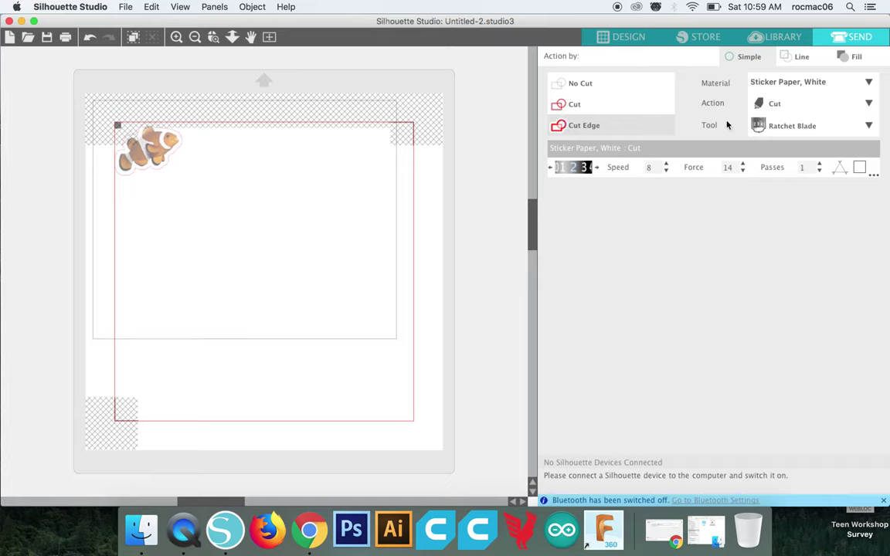
{"action": "left_click", "coordinate": [851, 84]}
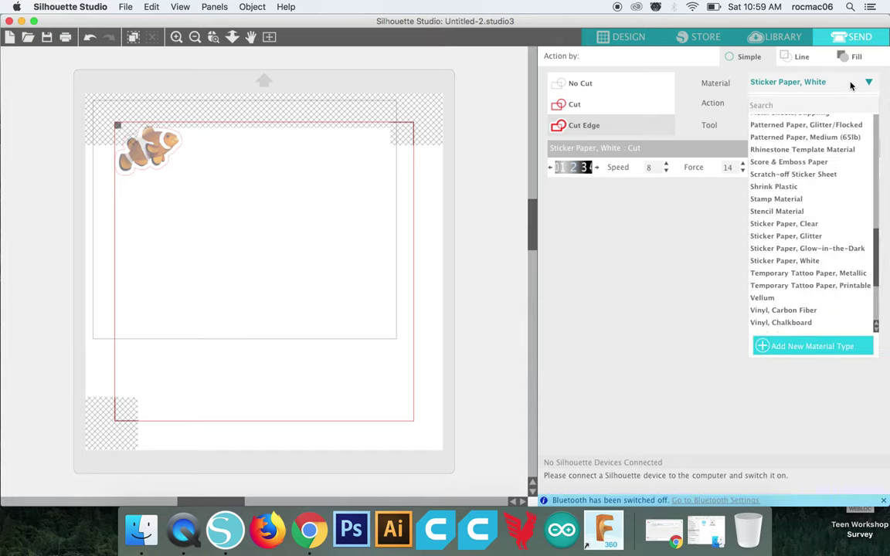
{"action": "left_click", "coordinate": [850, 86]}
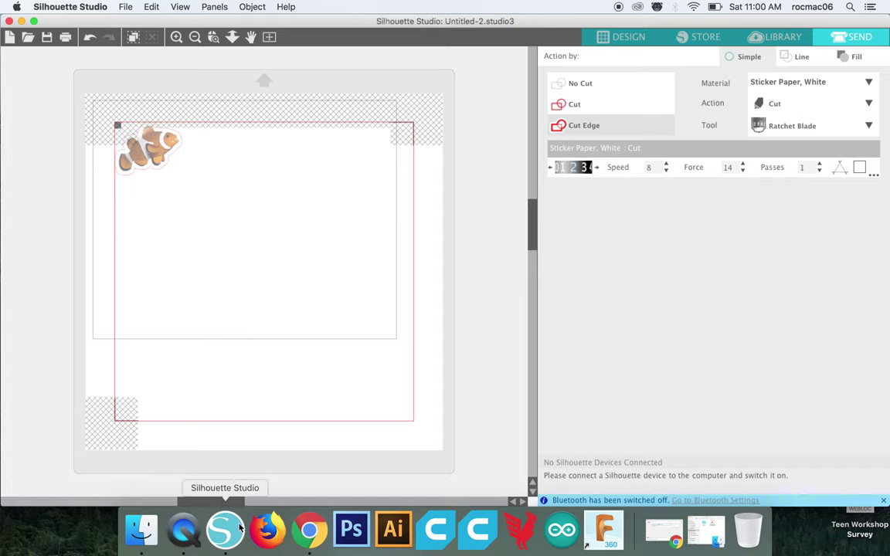
{"action": "right_click", "coordinate": [185, 543]}
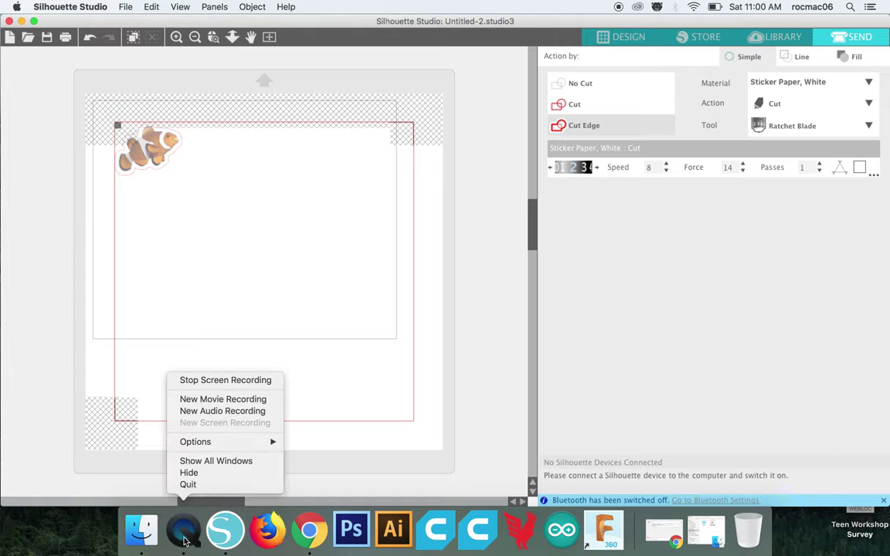